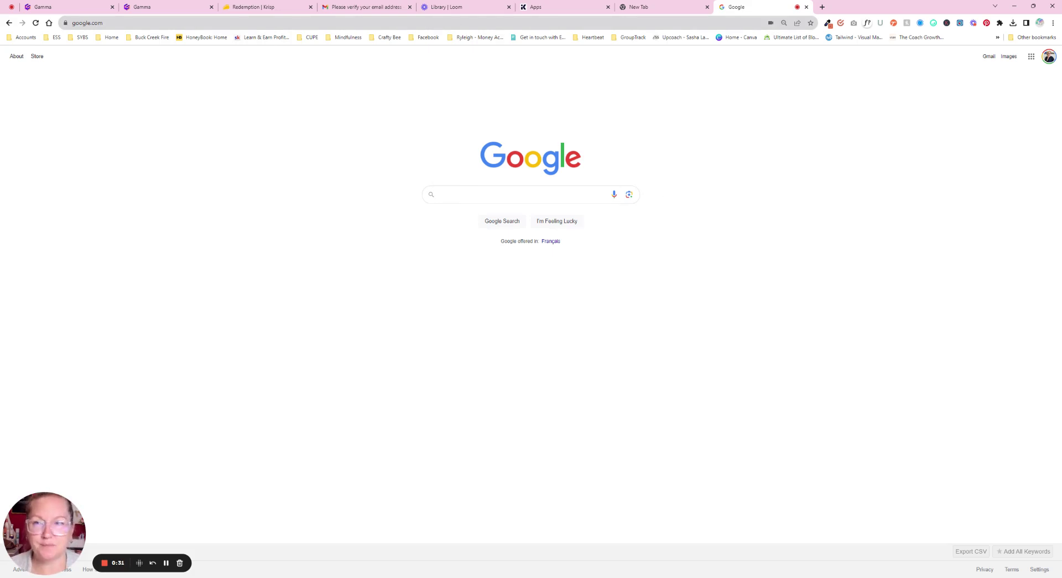
# - Open the Gamma sign-up page at gamma.app/setup?flow=signup and switch to the existing Gamma workspace
pyautogui.click(277, 23)
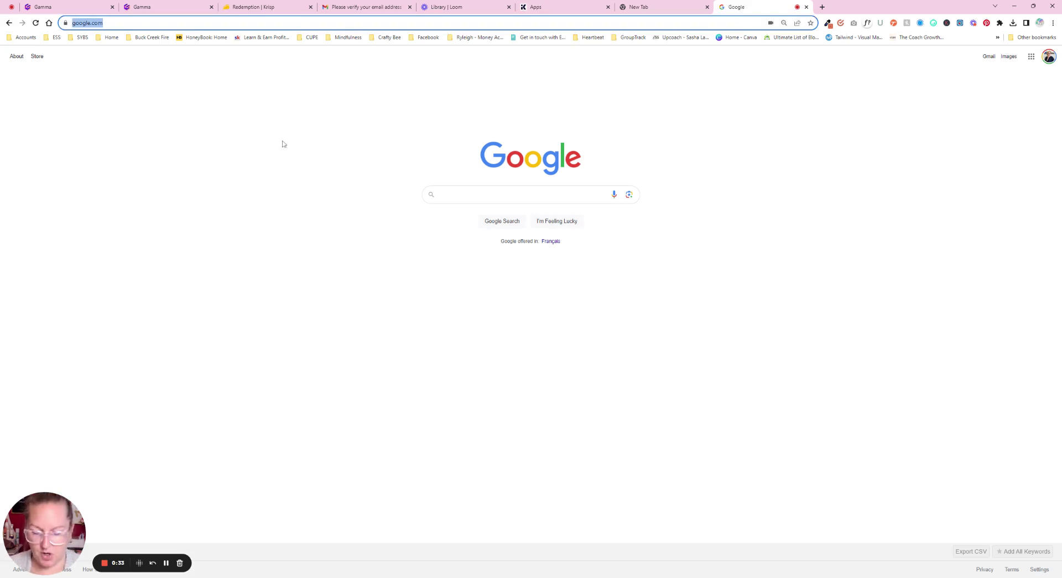
pyautogui.write('gamma.app/setup?flow=signup')
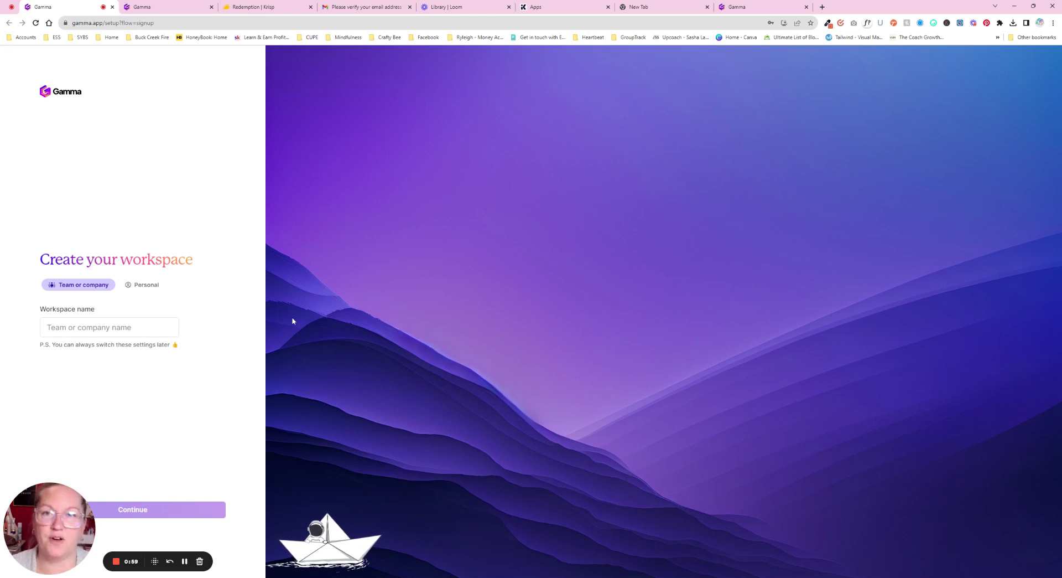
pyautogui.click(166, 7)
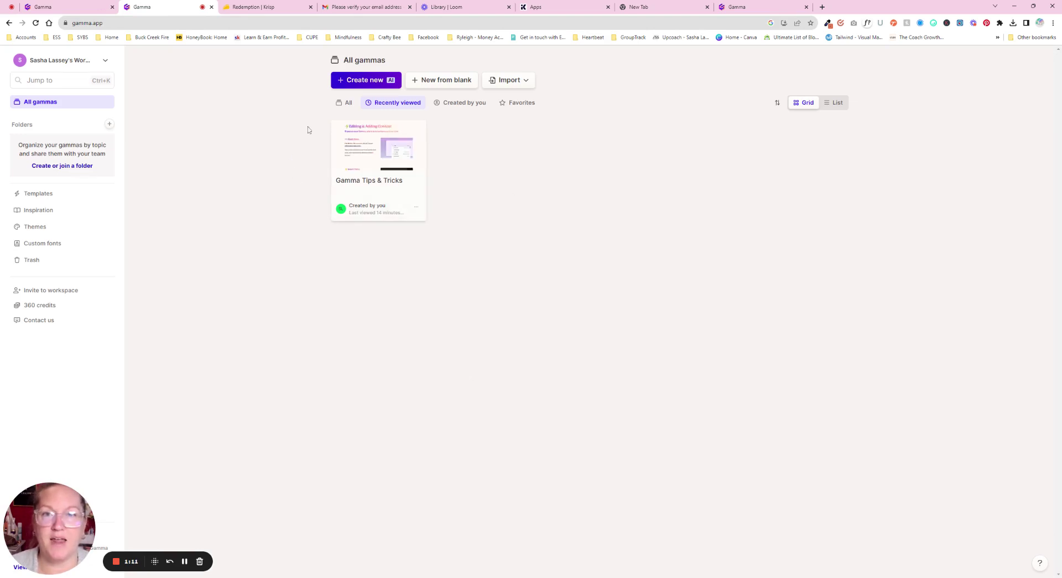
# - Start a new gamma with AI using the Generate option and choose Document as the type
pyautogui.click(357, 81)
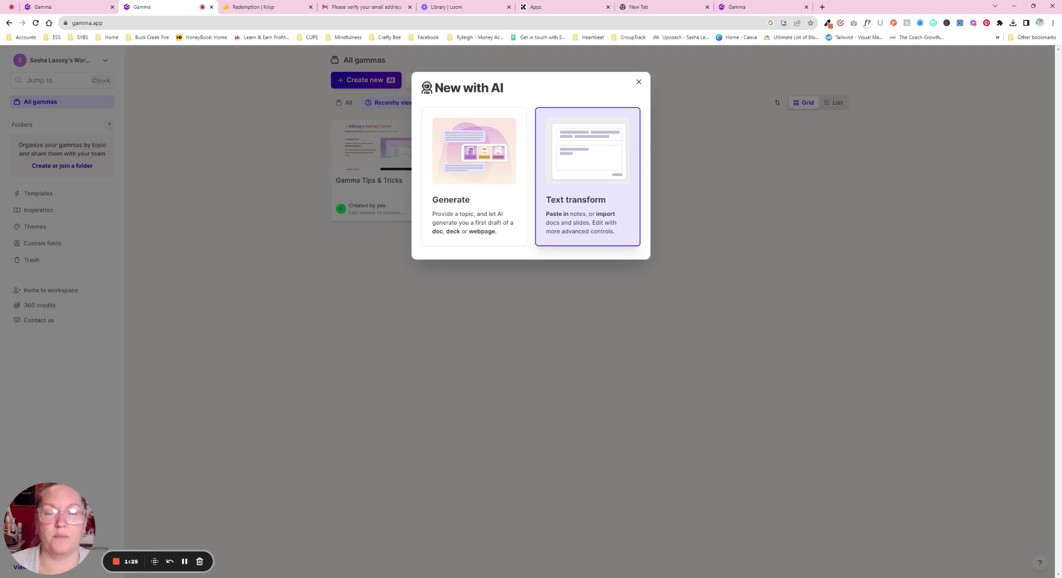
pyautogui.click(490, 213)
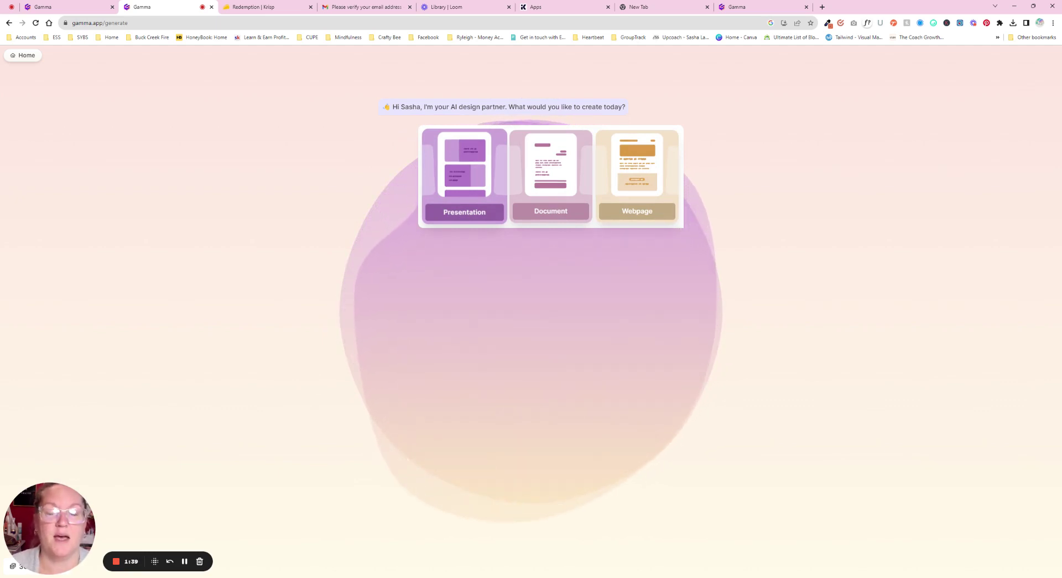
pyautogui.click(561, 212)
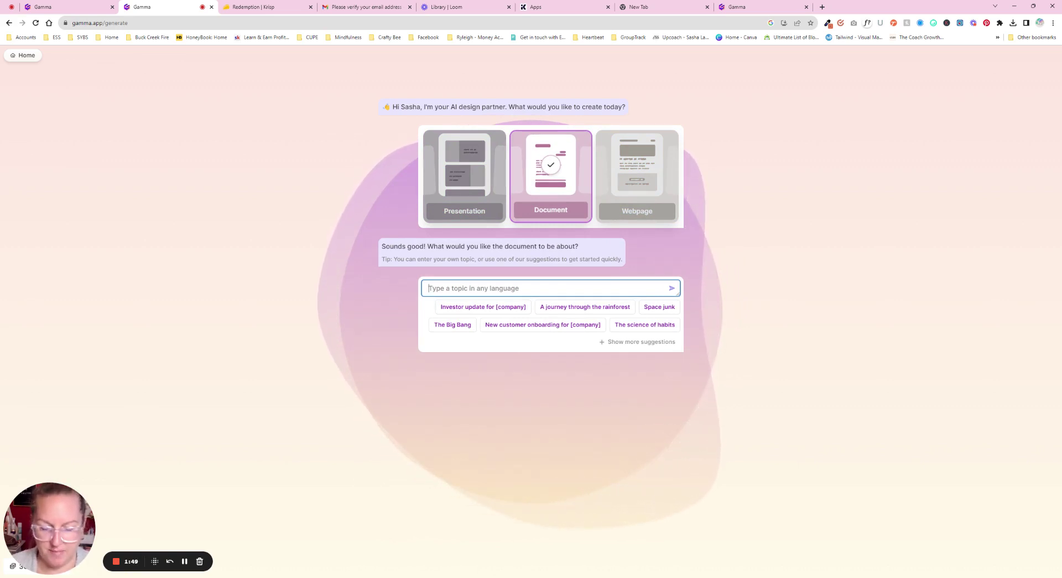
# - Begin the document's topic with the words "10 ways to"
pyautogui.write('10 ways ')
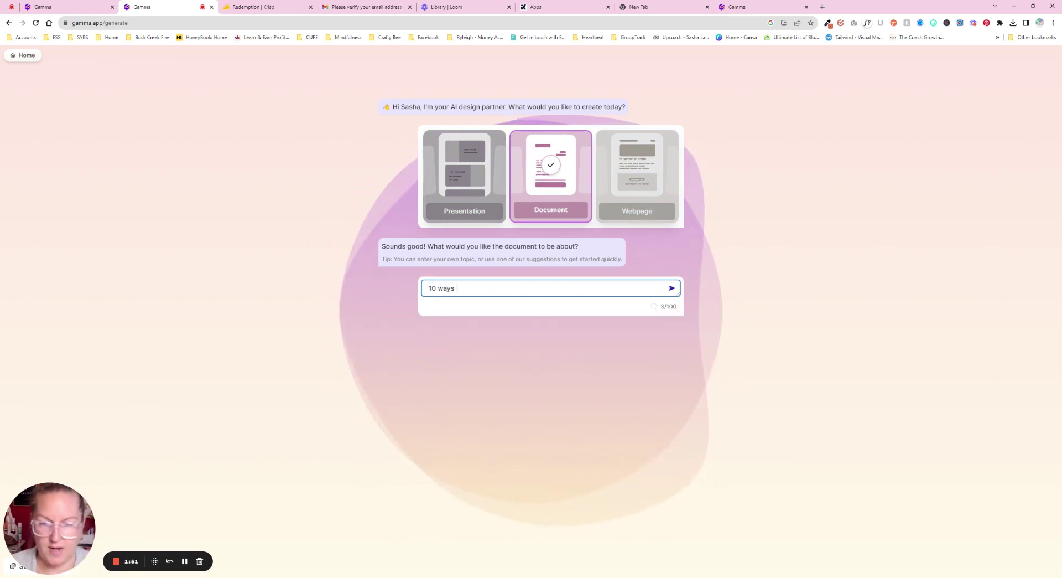
pyautogui.write('to use')
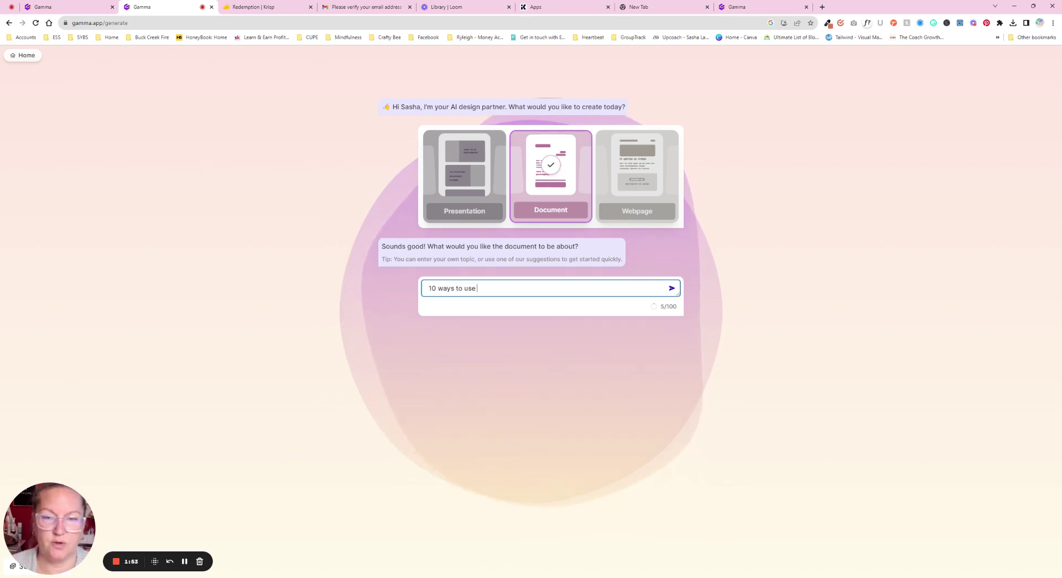
pyautogui.press('BackSpace')
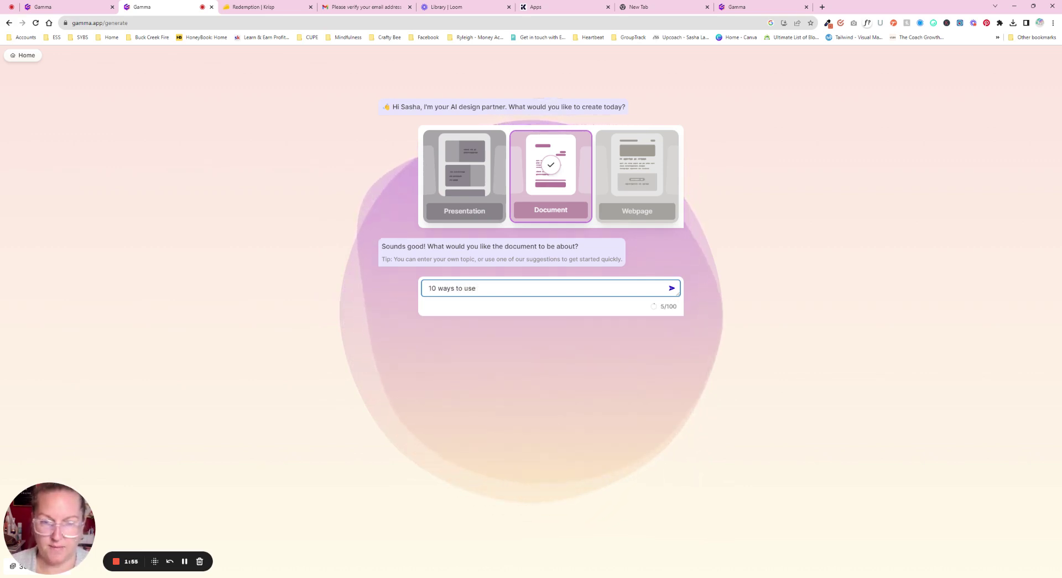
pyautogui.press('BackSpace')
pyautogui.press('BackSpace')
pyautogui.press('BackSpace')
pyautogui.write('m')
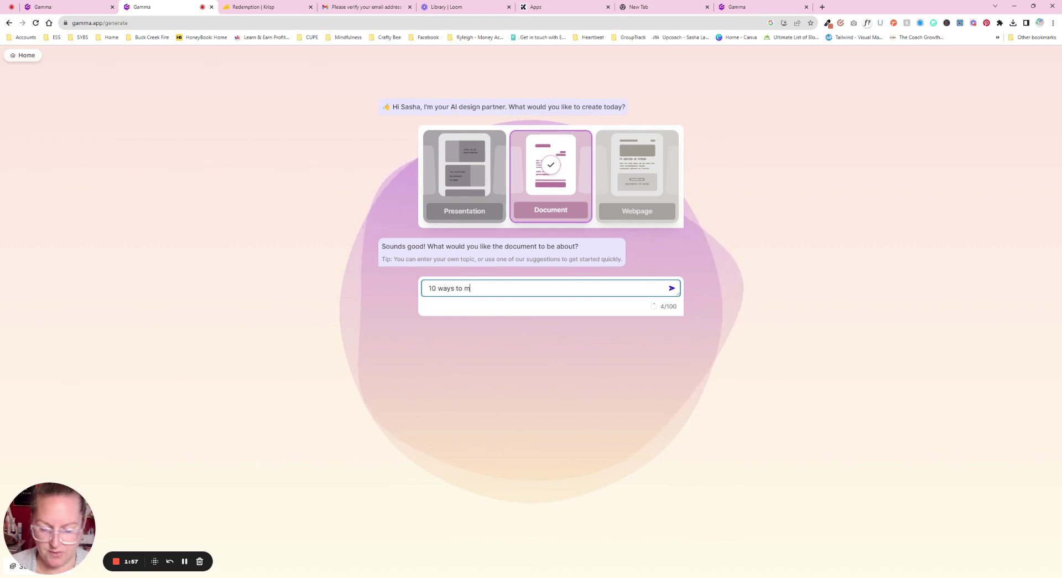
pyautogui.write('ake money o')
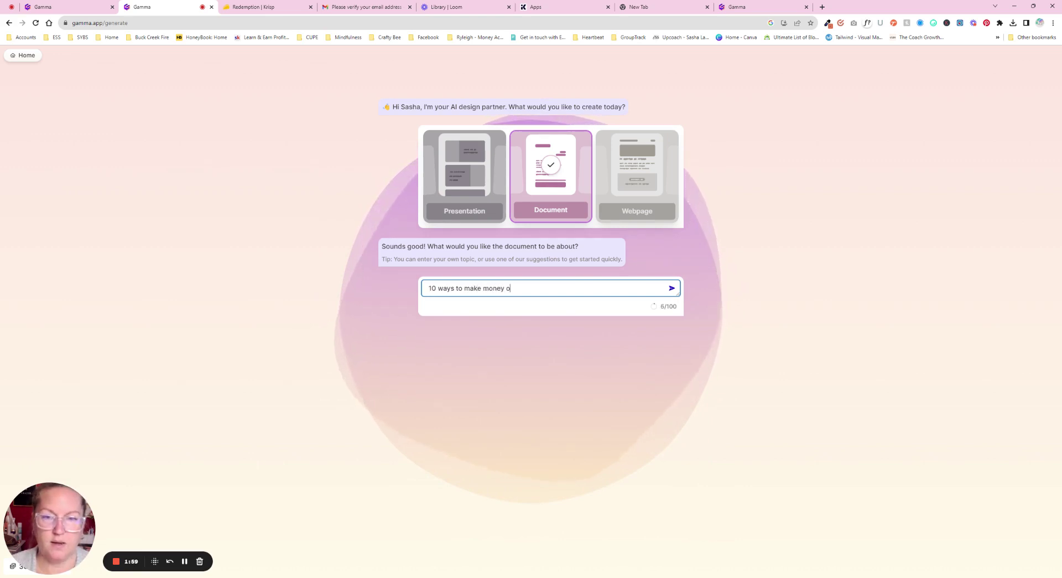
pyautogui.press('BackSpace')
pyautogui.press('BackSpace')
pyautogui.press('BackSpace')
pyautogui.press('BackSpace')
pyautogui.press('BackSpace')
pyautogui.press('BackSpace')
pyautogui.press('BackSpace')
pyautogui.press('BackSpace')
pyautogui.press('BackSpace')
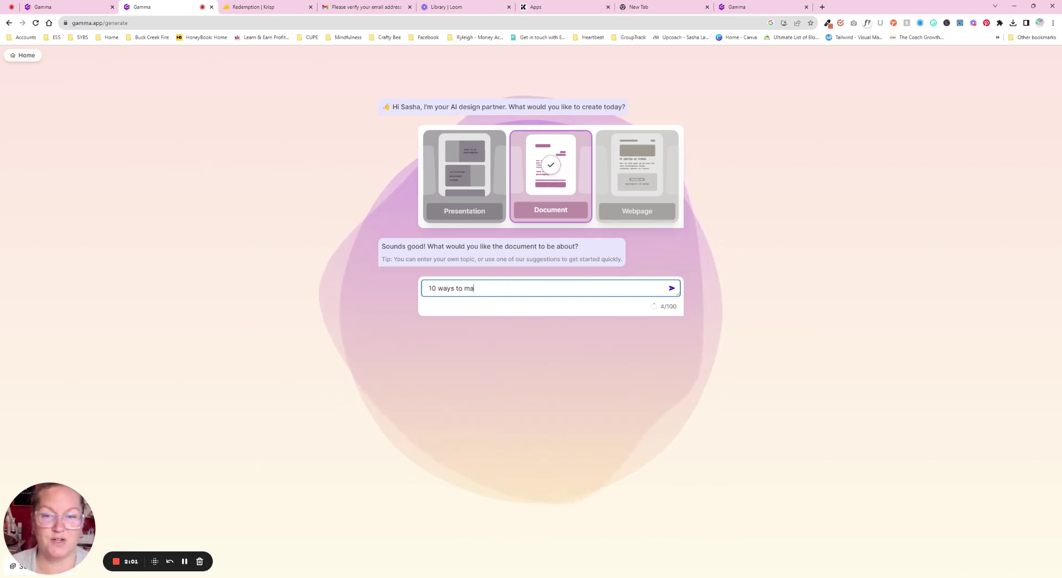
pyautogui.press('BackSpace')
# - Complete the topic as "10 ways to create compelling content for your audience" and submit it for an outline
pyautogui.write('create ')
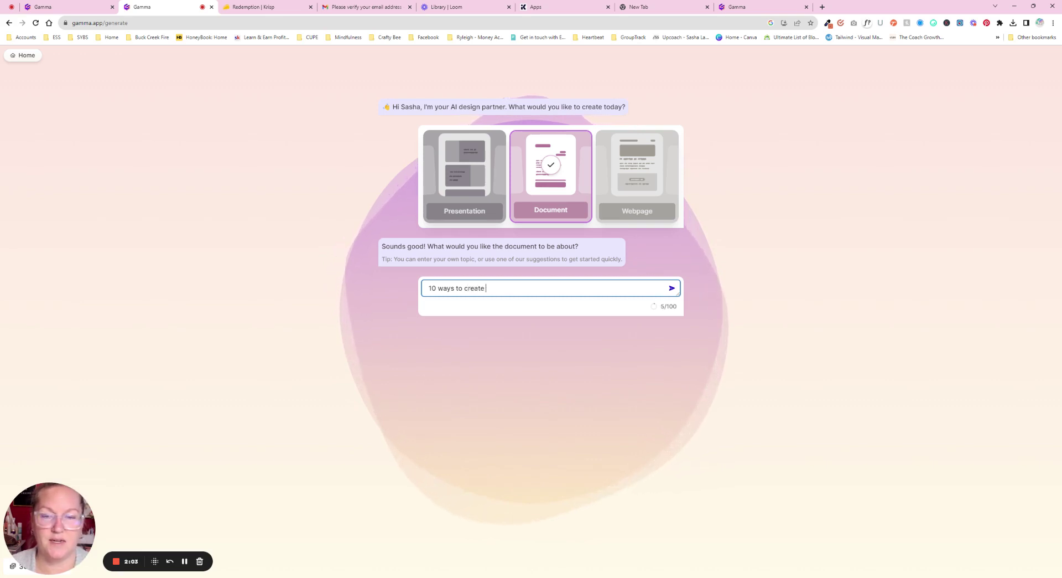
pyautogui.write('compelling co')
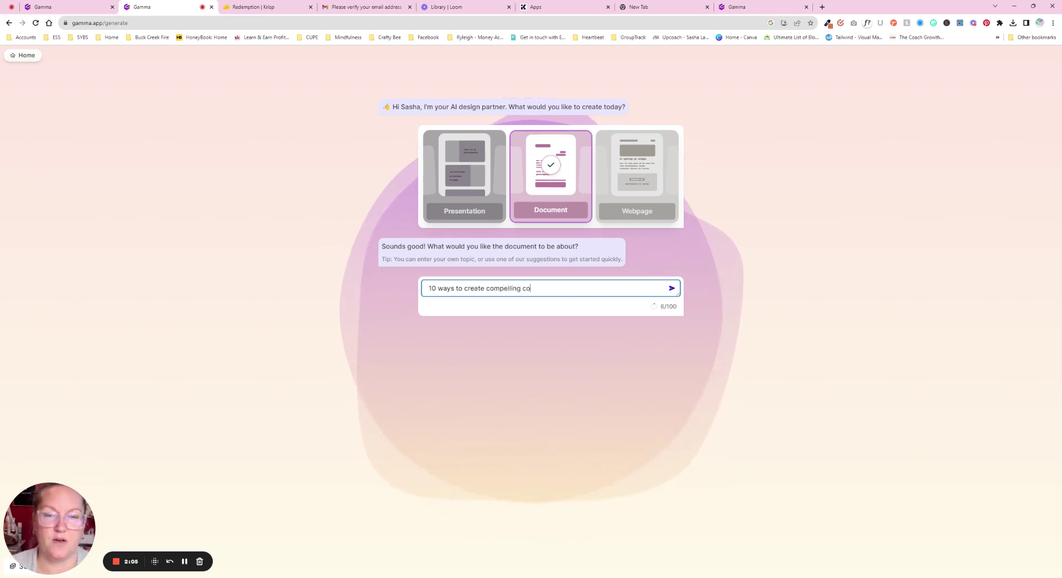
pyautogui.write('ntent for your auy')
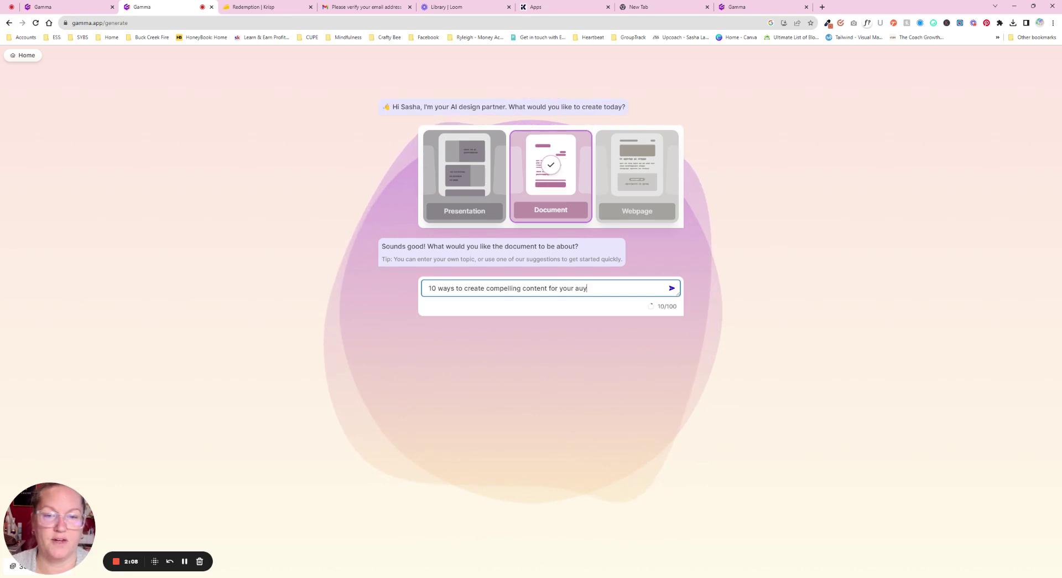
pyautogui.press('BackSpace')
pyautogui.write('dience')
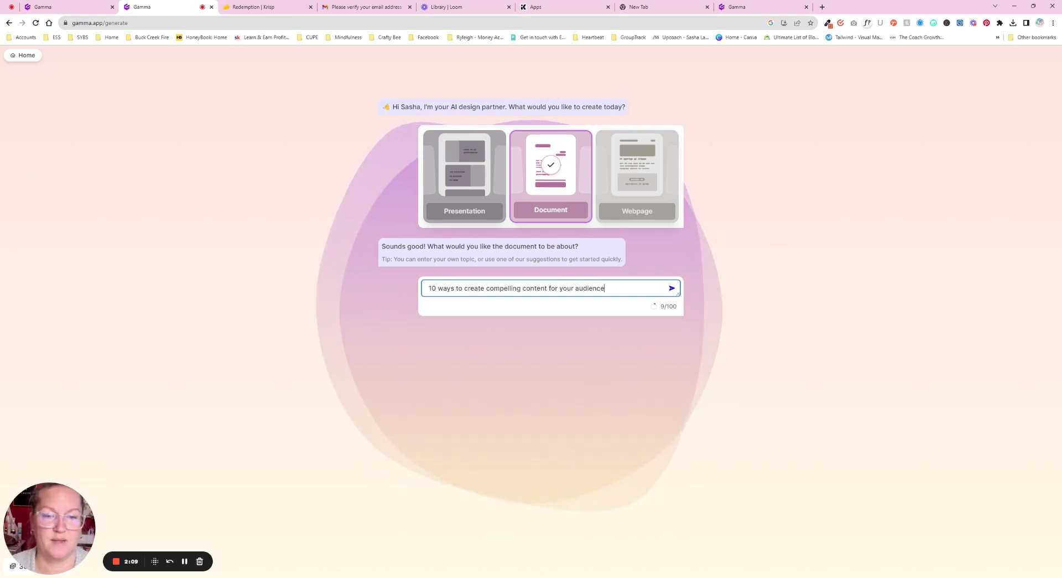
pyautogui.press('Return')
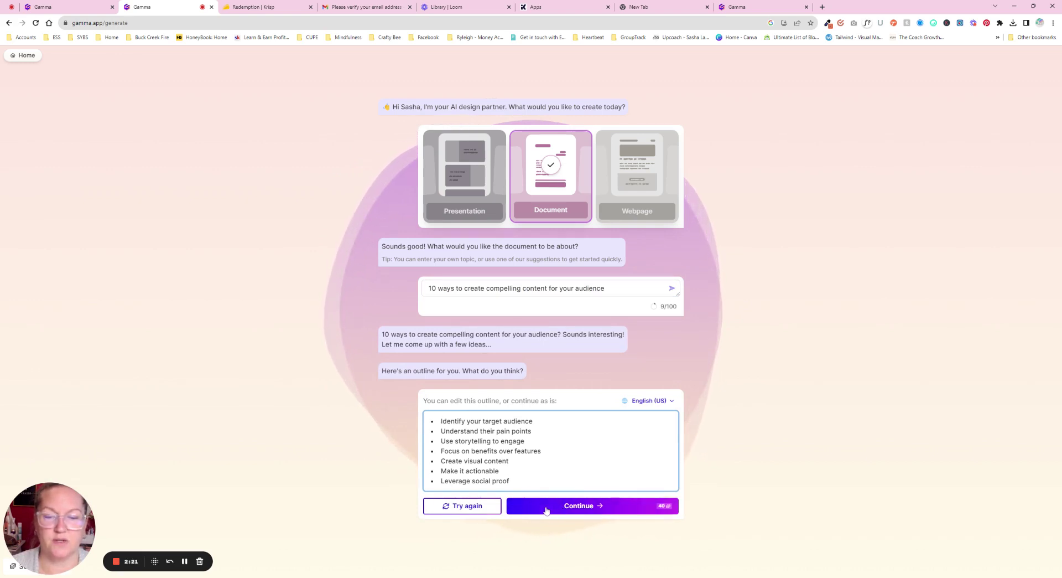
# - Accept the proposed outline and generate the document with the Terracotta theme
pyautogui.click(653, 506)
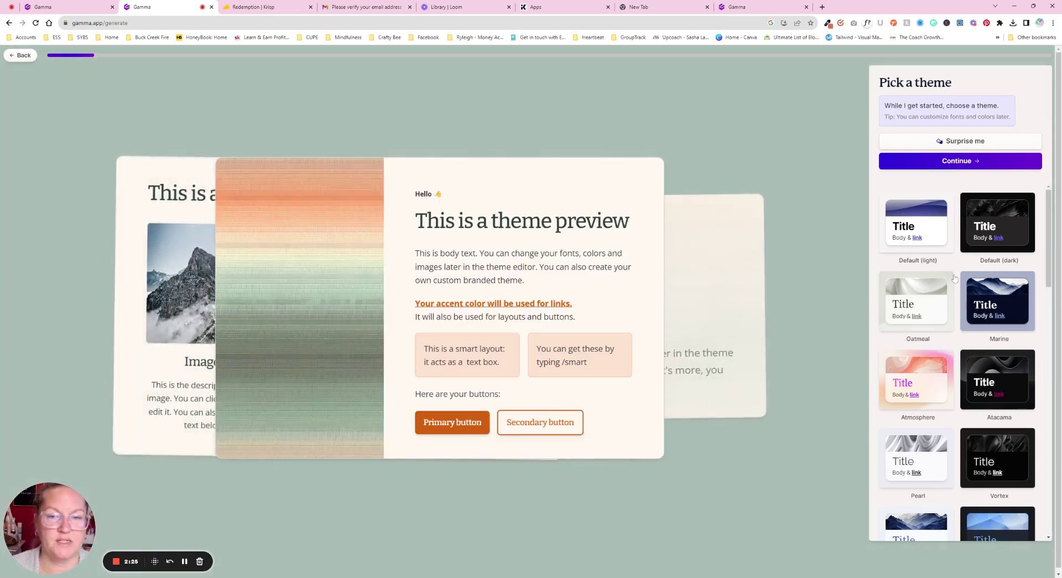
pyautogui.scroll(-7, 968, 293)
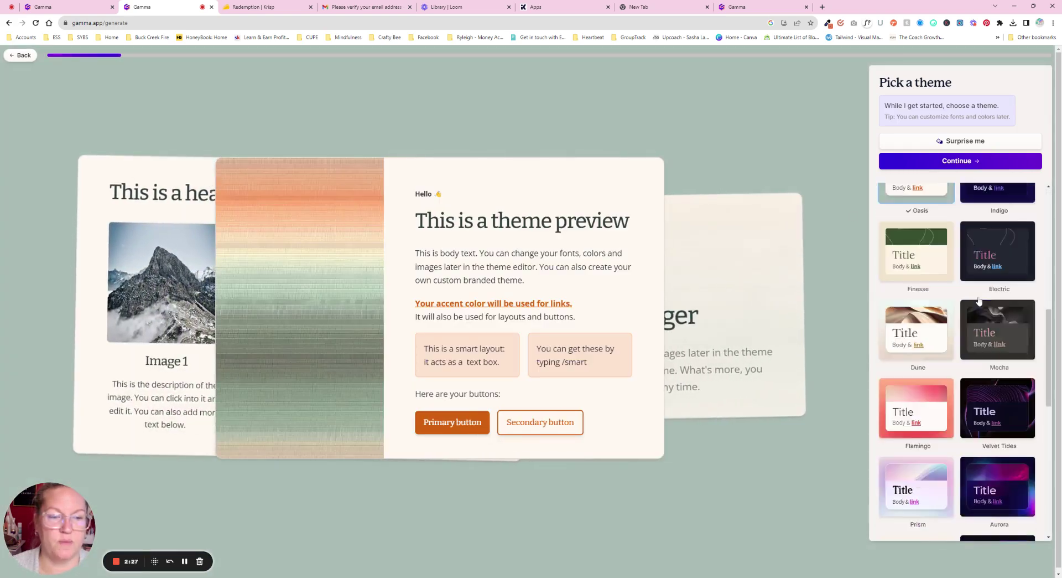
pyautogui.scroll(-5, 968, 309)
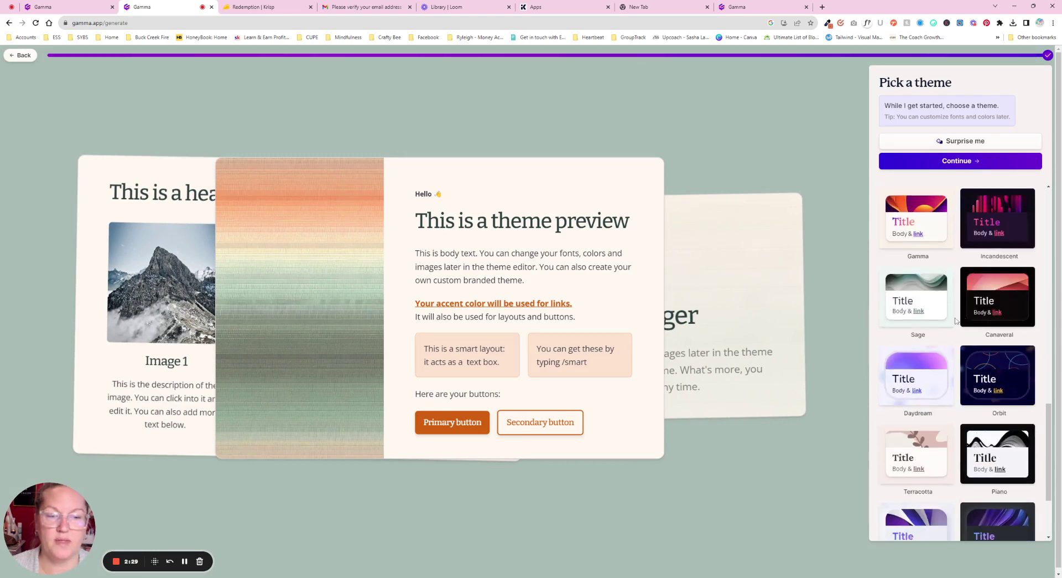
pyautogui.click(946, 474)
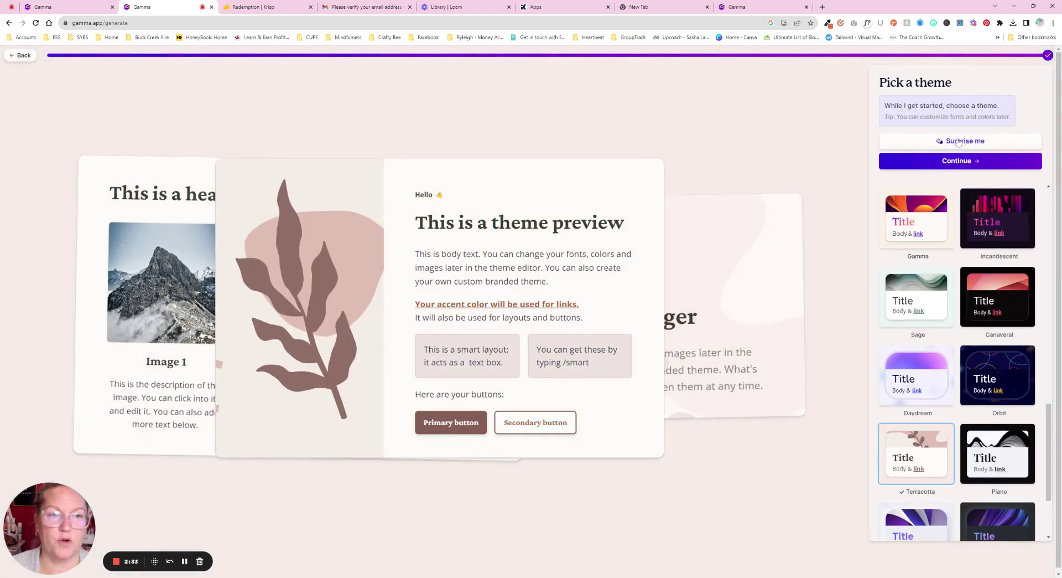
pyautogui.click(955, 162)
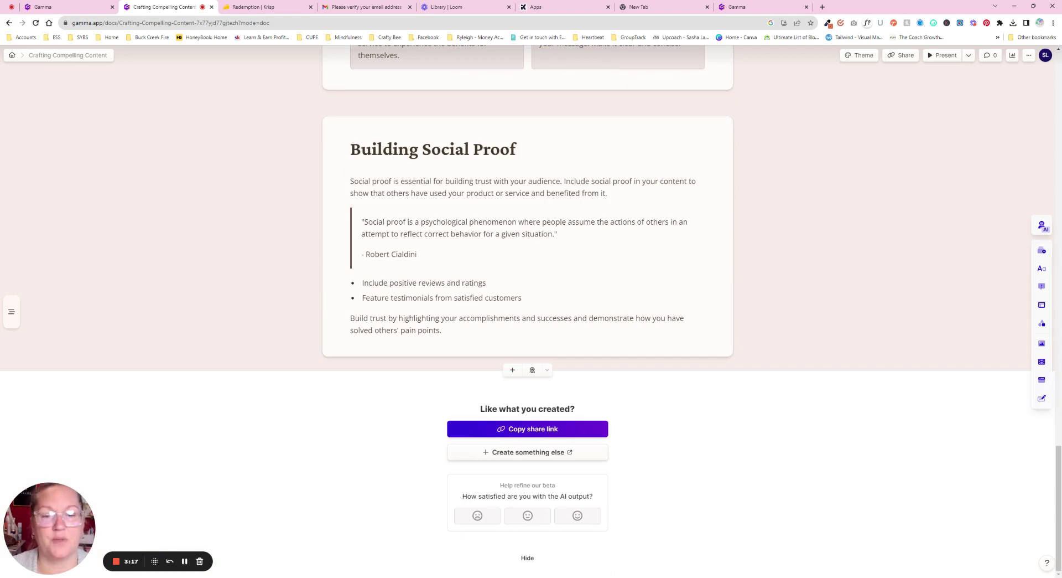
# - Review the generated document's cards, examining their text, images and layouts from the storytelling section through to social proof
pyautogui.scroll(1, 747, 241)
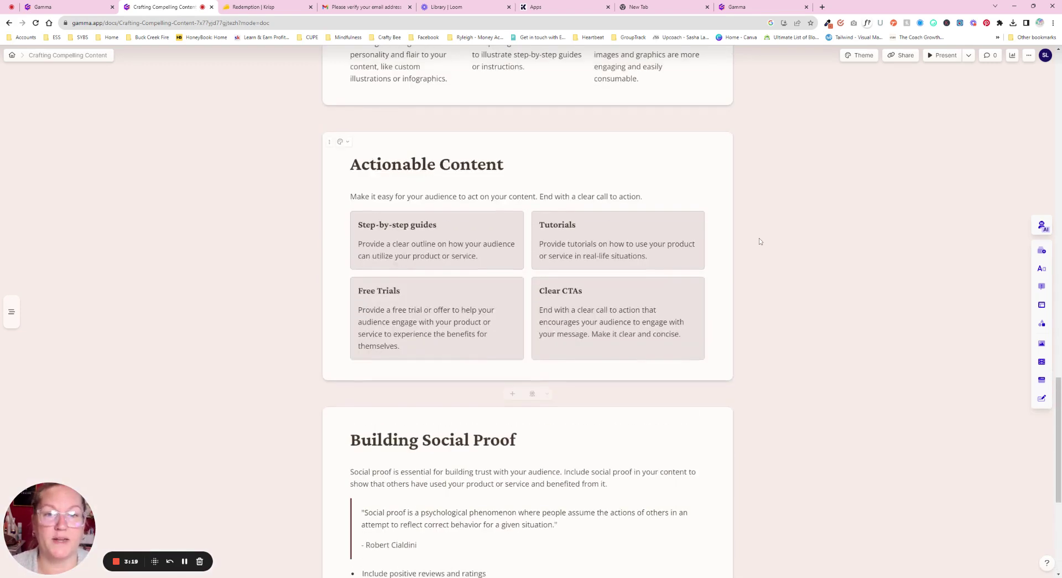
pyautogui.scroll(2, 759, 240)
pyautogui.scroll(-3, 778, 263)
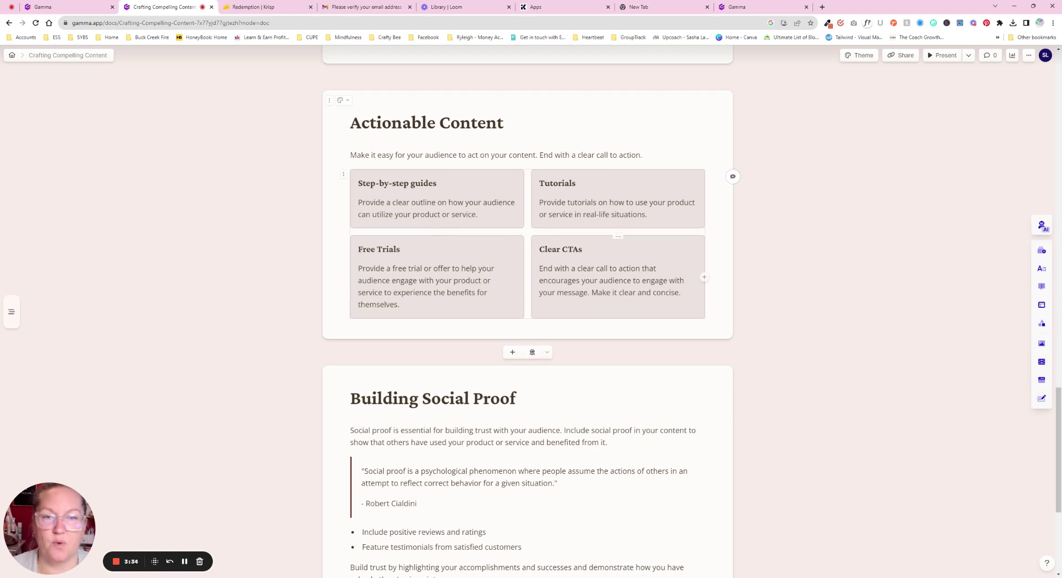
pyautogui.scroll(-3, 799, 310)
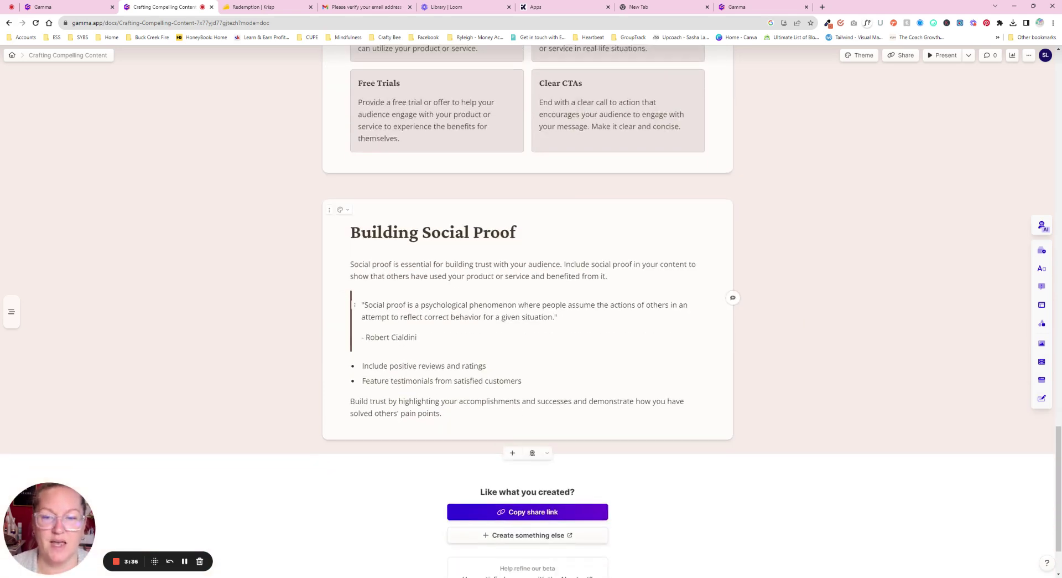
pyautogui.scroll(-1, 822, 313)
pyautogui.scroll(-1, 841, 309)
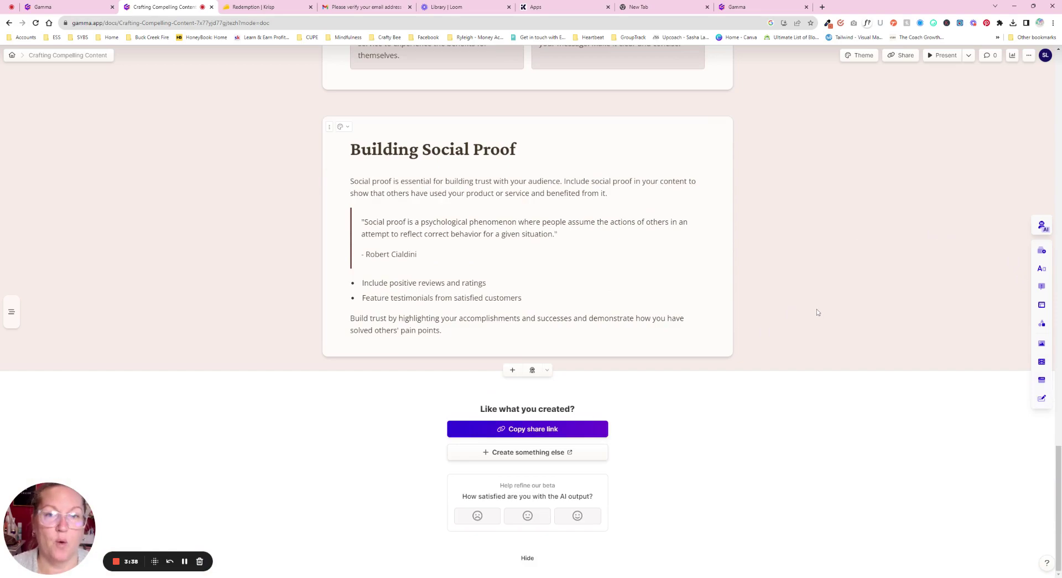
pyautogui.scroll(15, 793, 310)
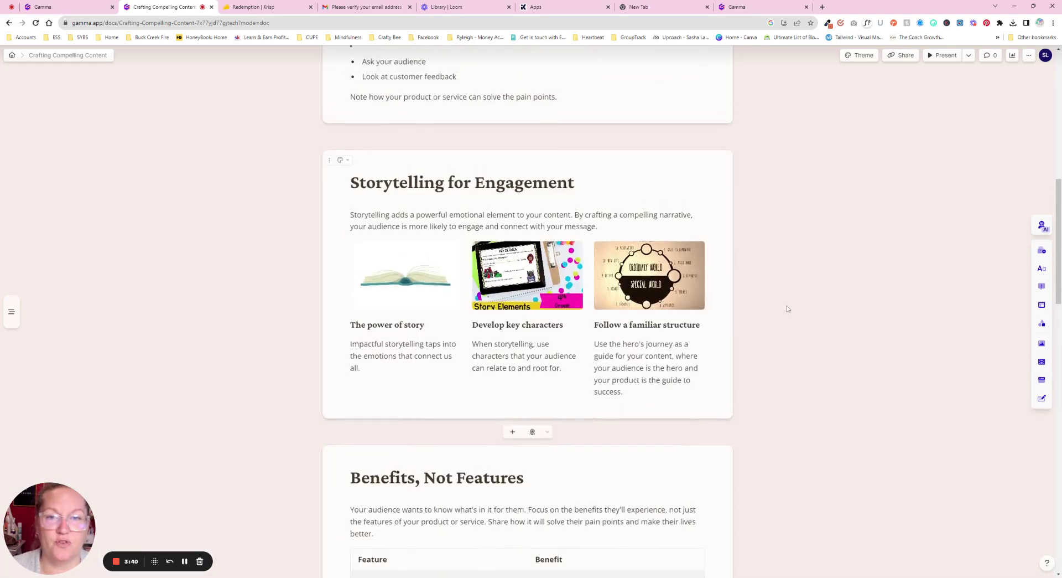
pyautogui.scroll(10, 788, 309)
pyautogui.scroll(-8, 786, 308)
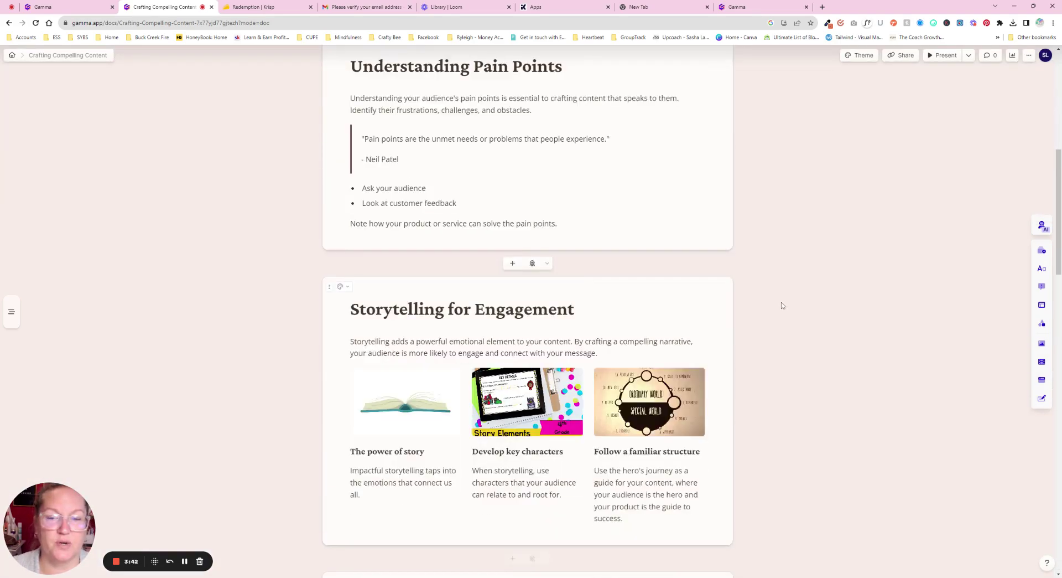
pyautogui.scroll(-18, 782, 306)
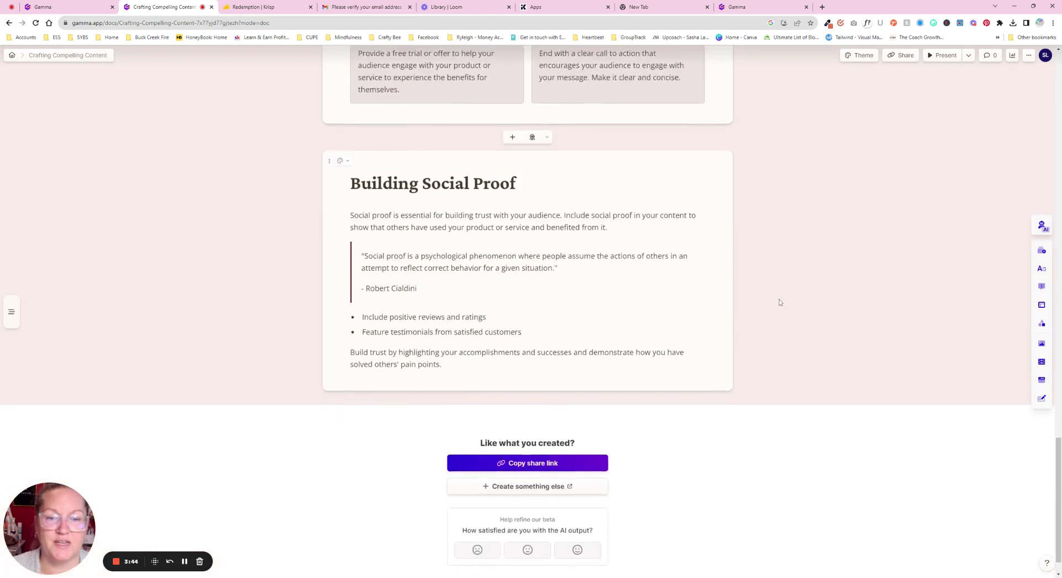
pyautogui.scroll(-1, 780, 302)
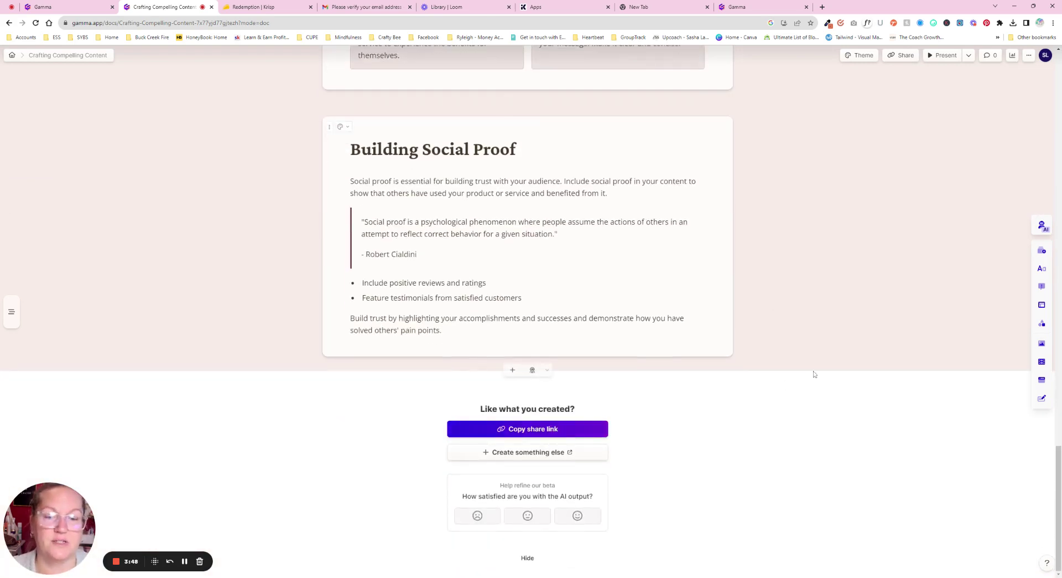
pyautogui.scroll(2, 866, 338)
pyautogui.scroll(19, 865, 338)
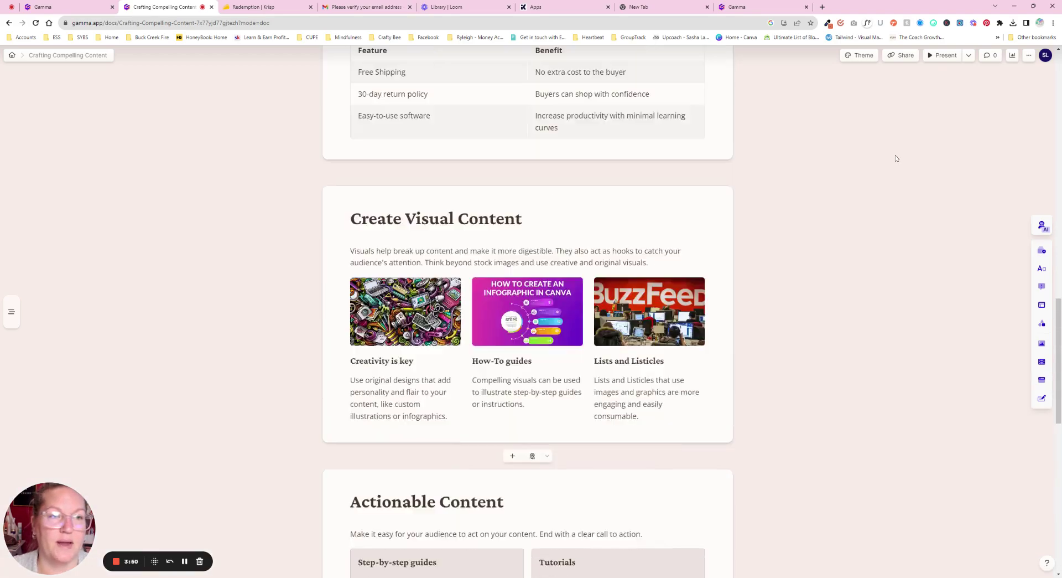
pyautogui.scroll(3, 867, 120)
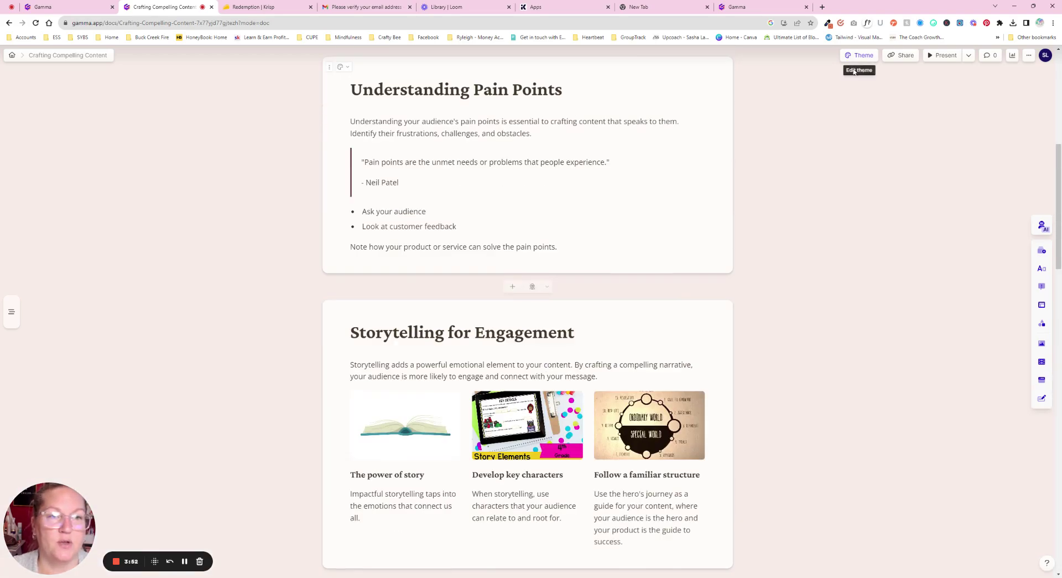
# - View the document's sharing options and present the document from the Understanding Pain Points card
pyautogui.click(904, 55)
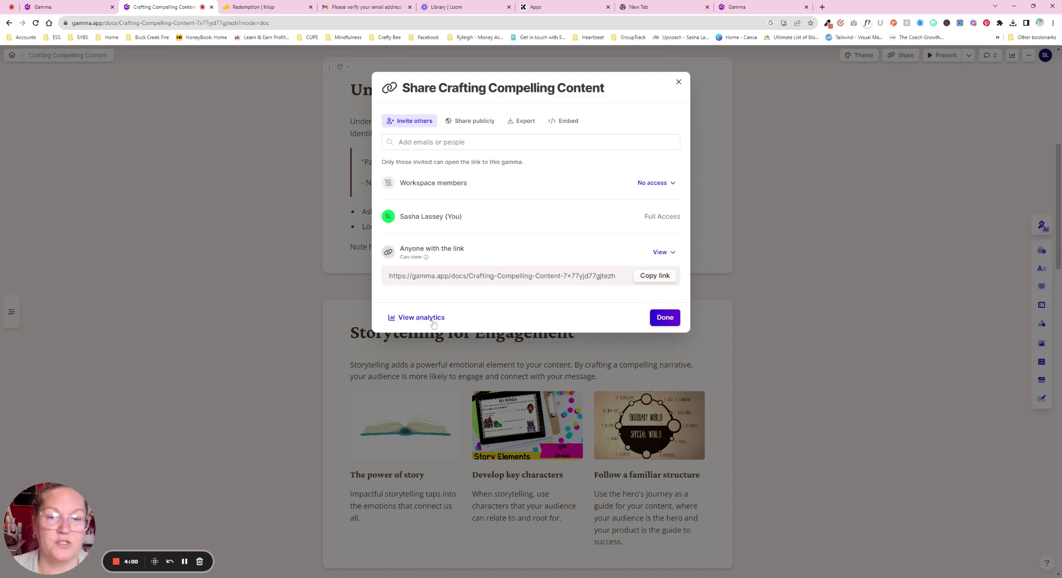
pyautogui.click(679, 82)
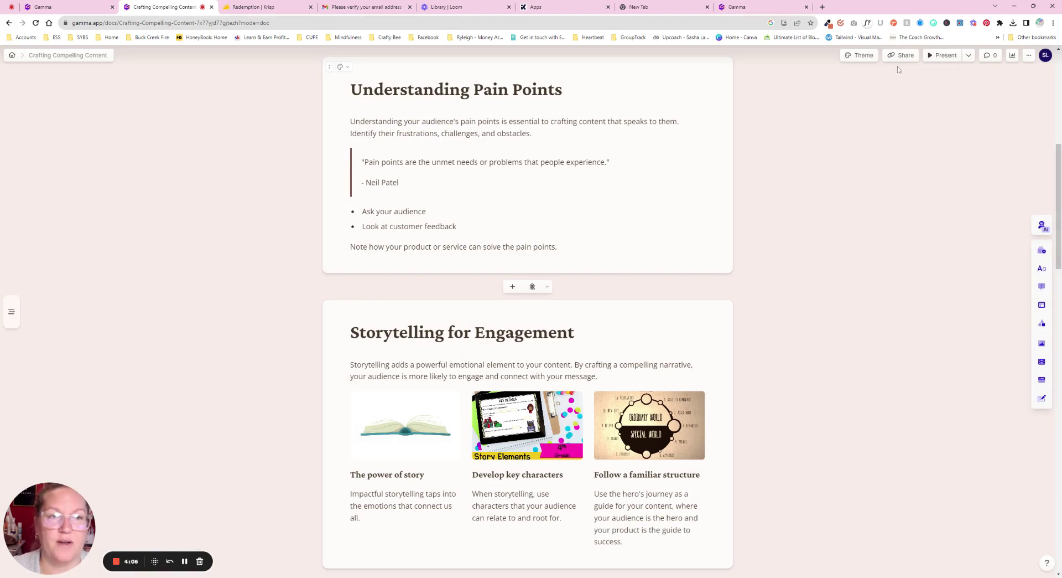
pyautogui.click(955, 57)
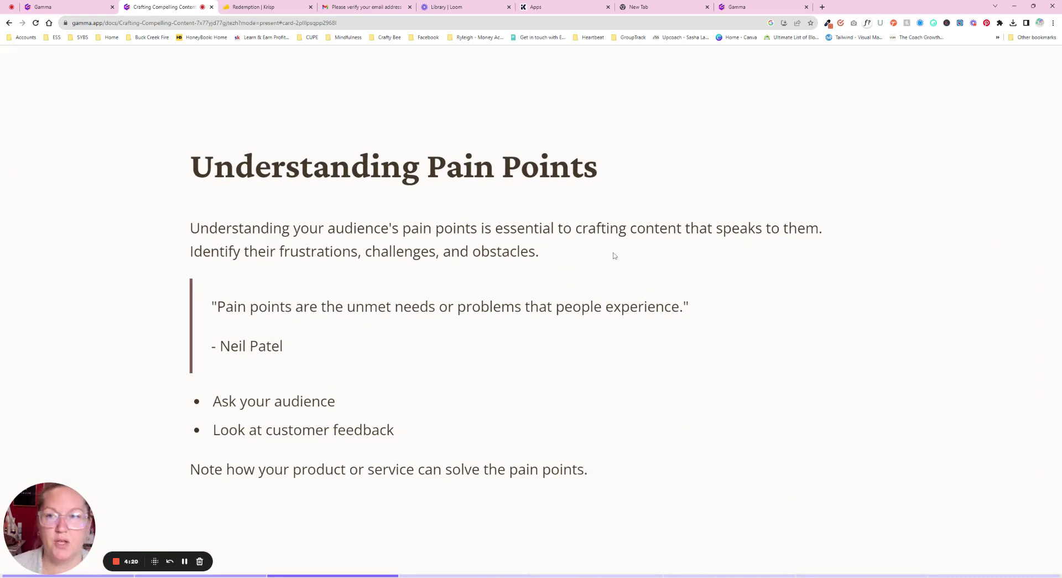
# - Exit the presentation, check the available present options, and export the document to PDF
pyautogui.press('Escape')
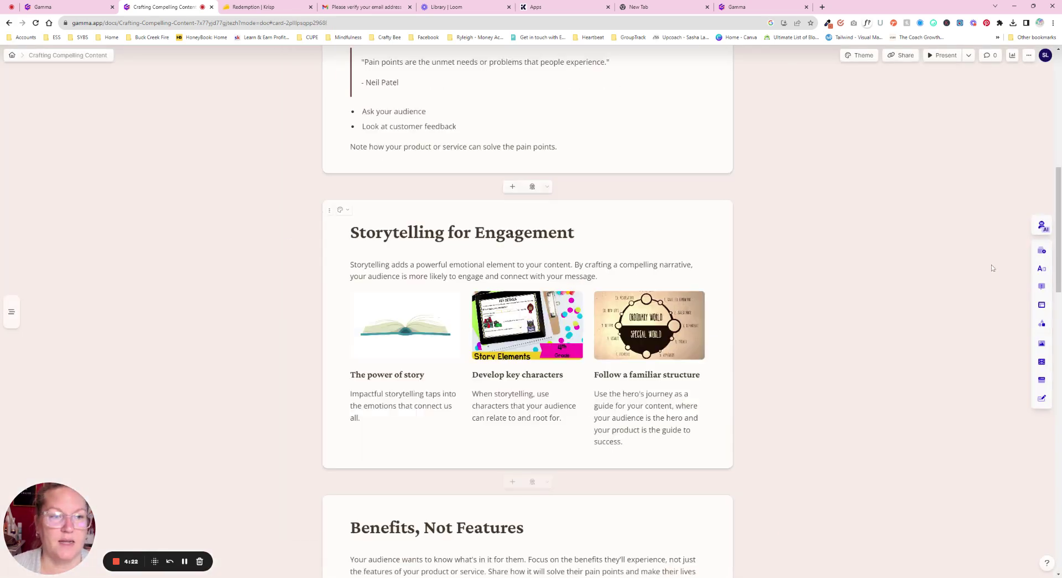
pyautogui.click(970, 56)
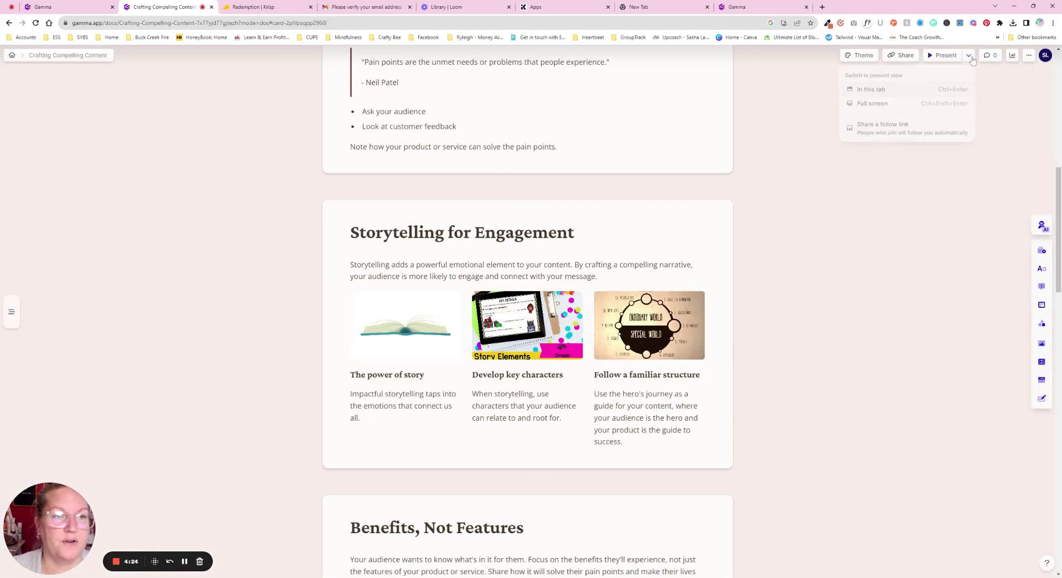
pyautogui.click(1029, 56)
pyautogui.click(1029, 55)
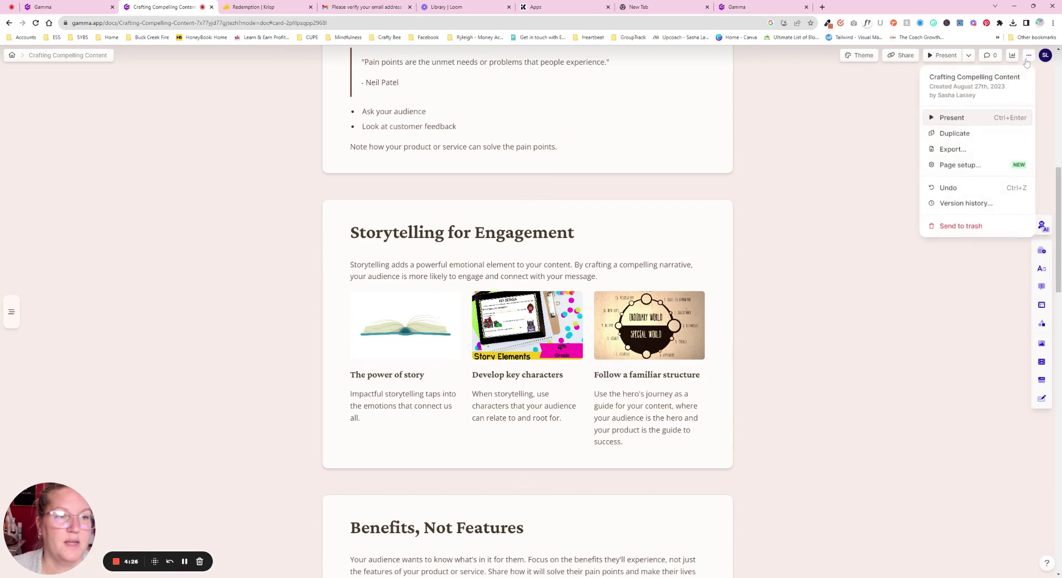
pyautogui.click(964, 150)
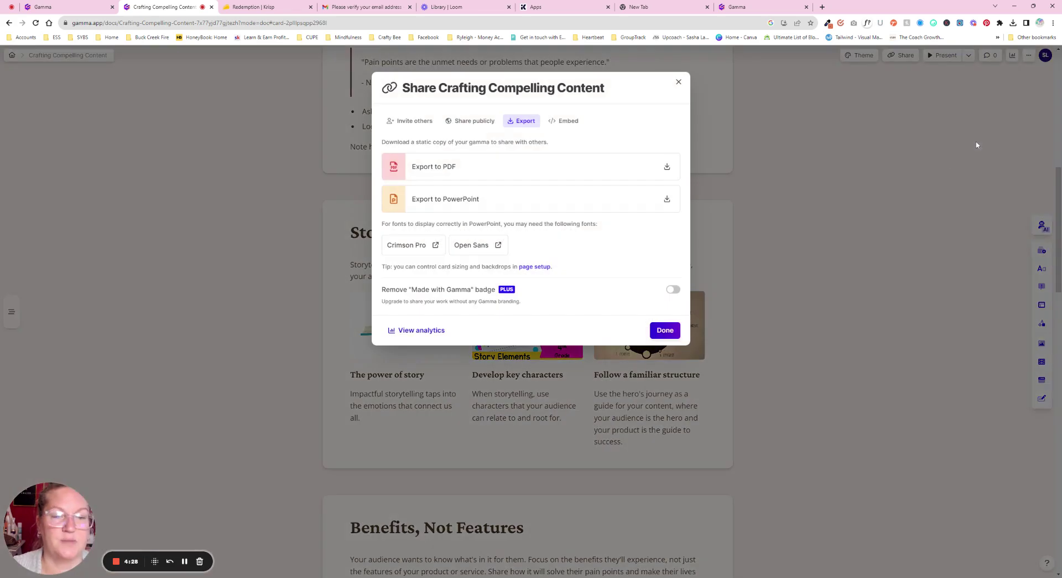
pyautogui.click(473, 171)
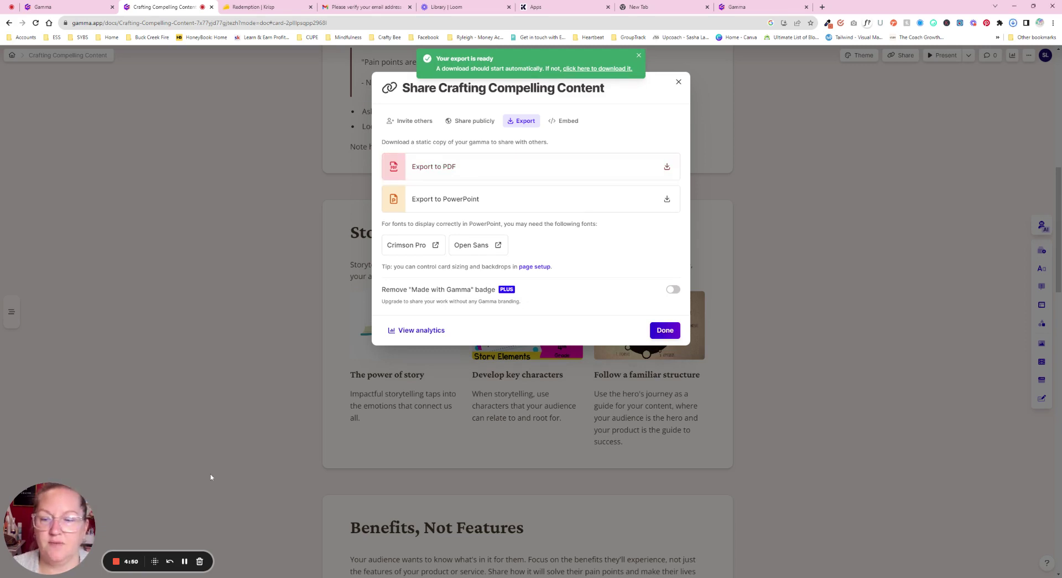
pyautogui.click(185, 561)
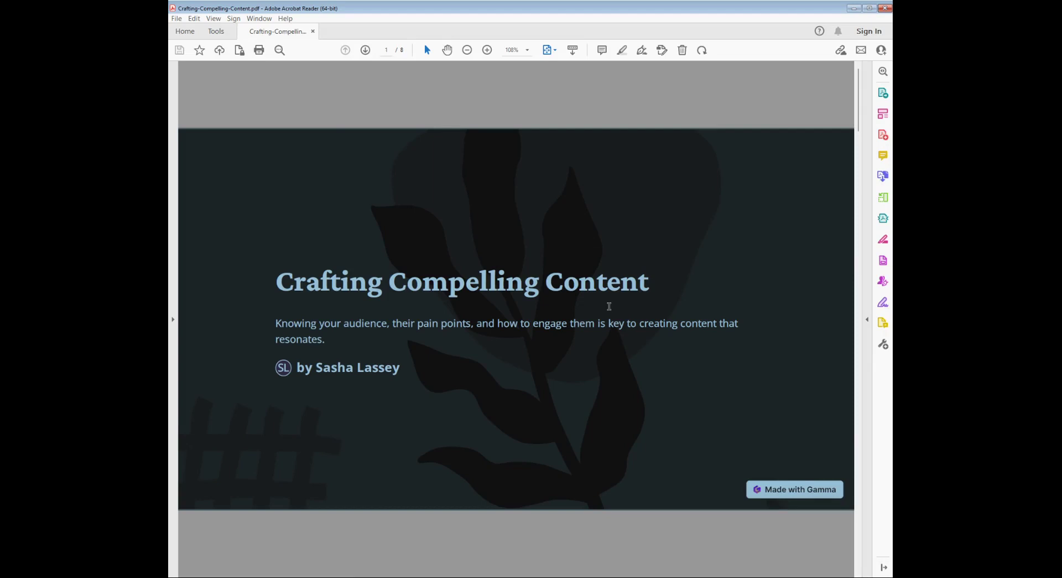
# - Examine the pages of the exported Crafting-Compelling-Content.pdf in Adobe Acrobat Reader, from the title page through Actionable Content
pyautogui.scroll(-2, 504, 352)
pyautogui.scroll(2, 504, 352)
pyautogui.scroll(-1, 507, 348)
pyautogui.scroll(-4, 507, 348)
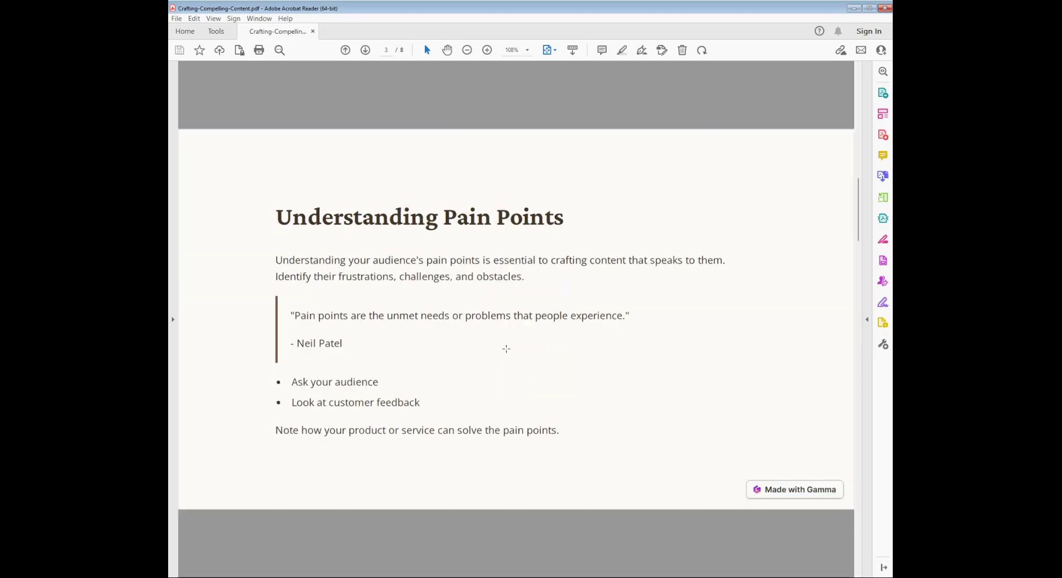
pyautogui.scroll(-2, 507, 347)
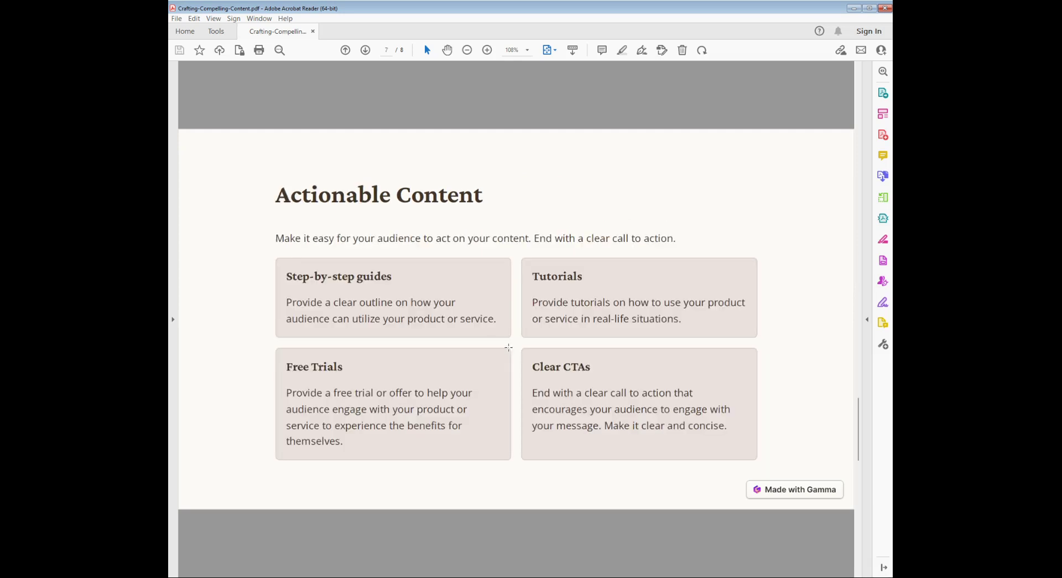